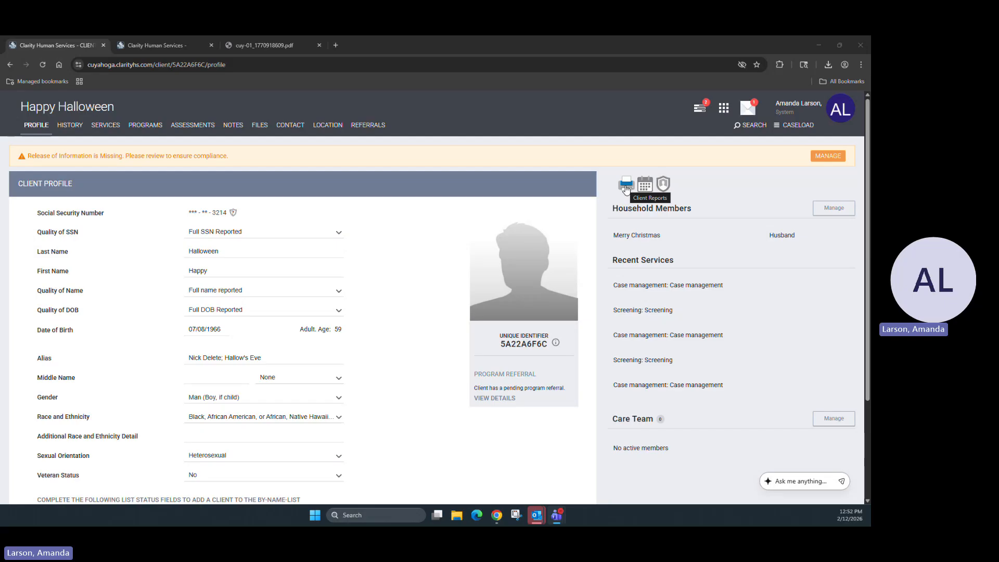
Step: Run the client's [CUY-01] USHAP Report with report date 02/12/2026 and Web Page output
click(626, 186)
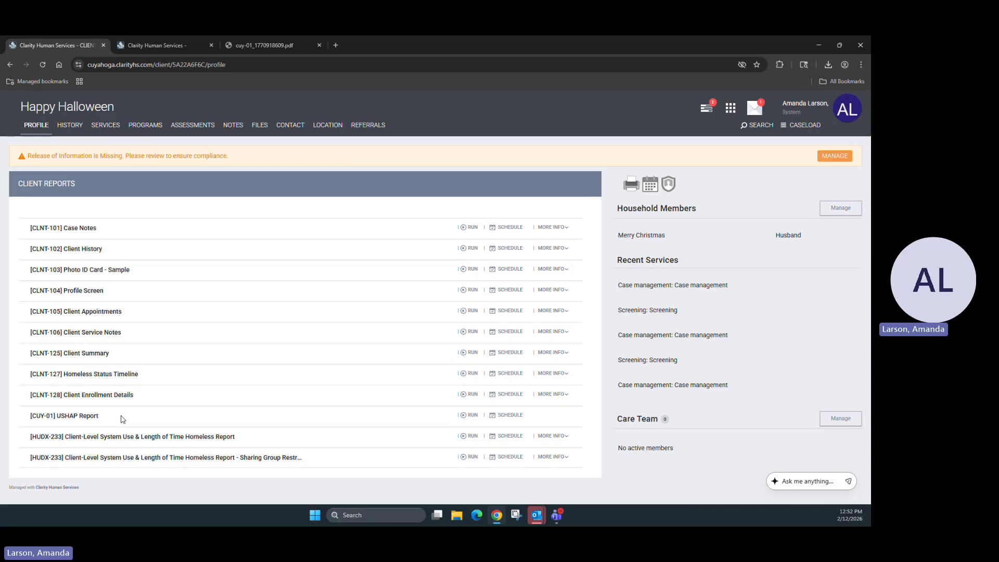
click(470, 417)
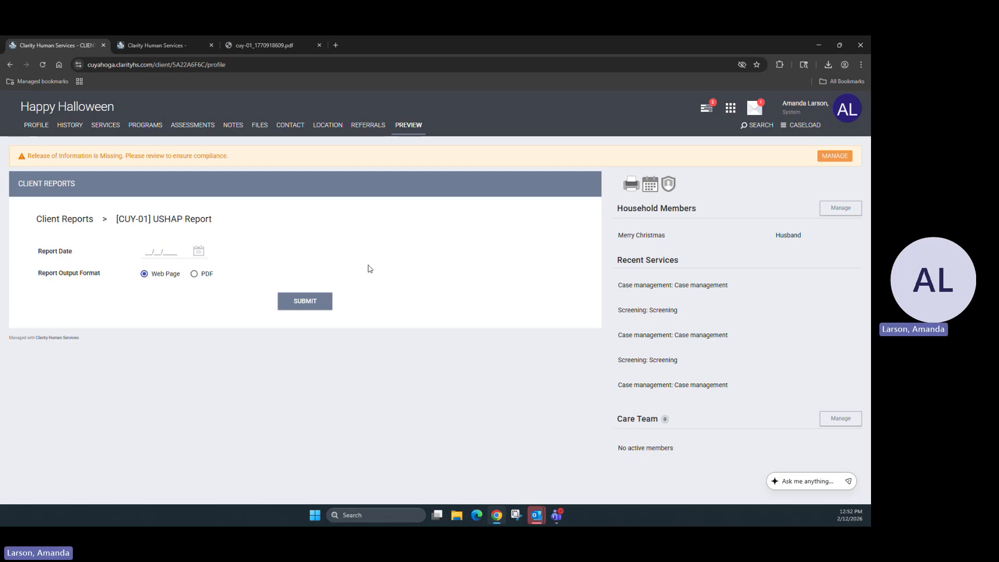
click(194, 254)
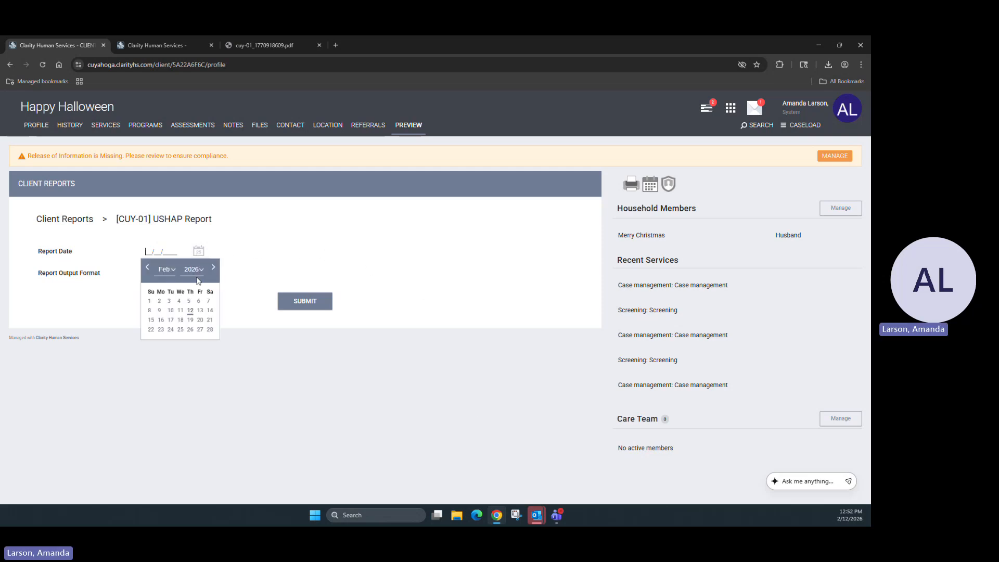
click(190, 311)
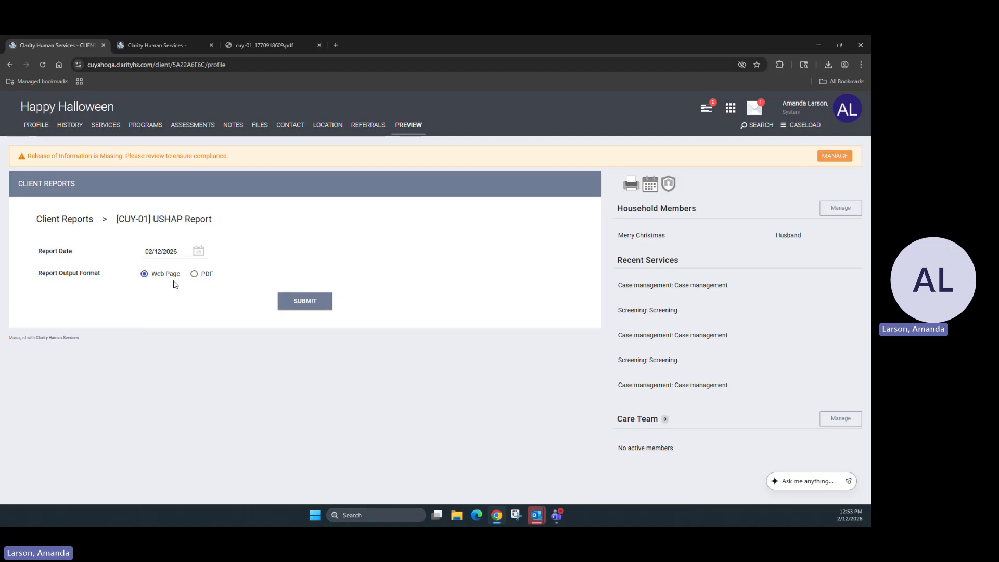
click(300, 310)
Step: Examine the web-page USHAP report from General Information through income, assets, non-cash benefits and health insurance
click(148, 46)
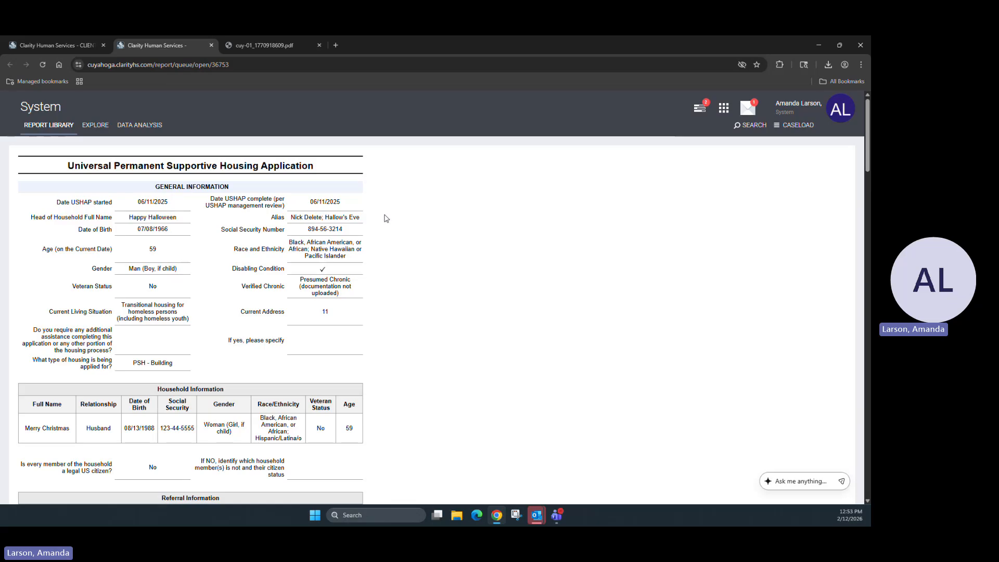
scroll(384, 225, down, 3)
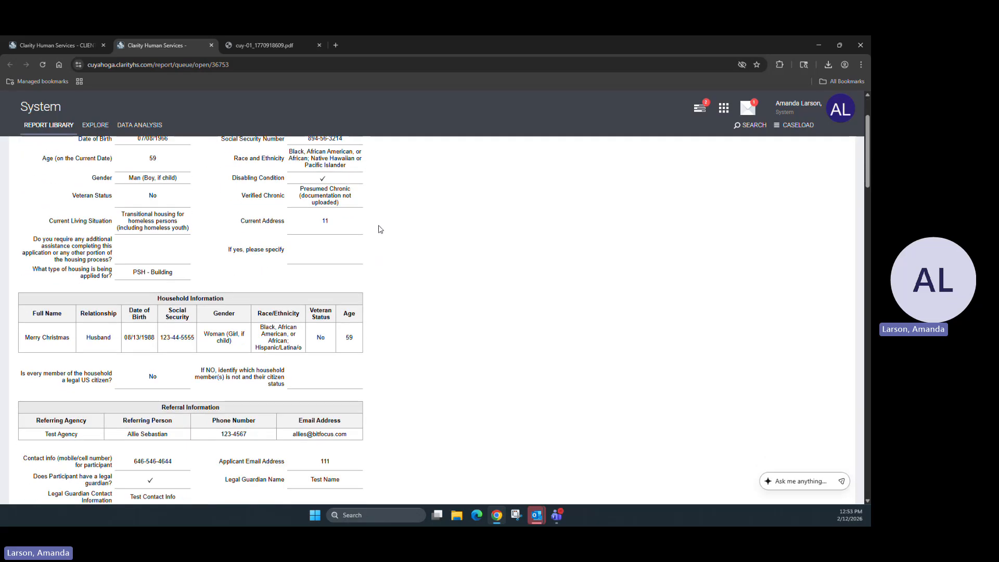
scroll(380, 262, down, 2)
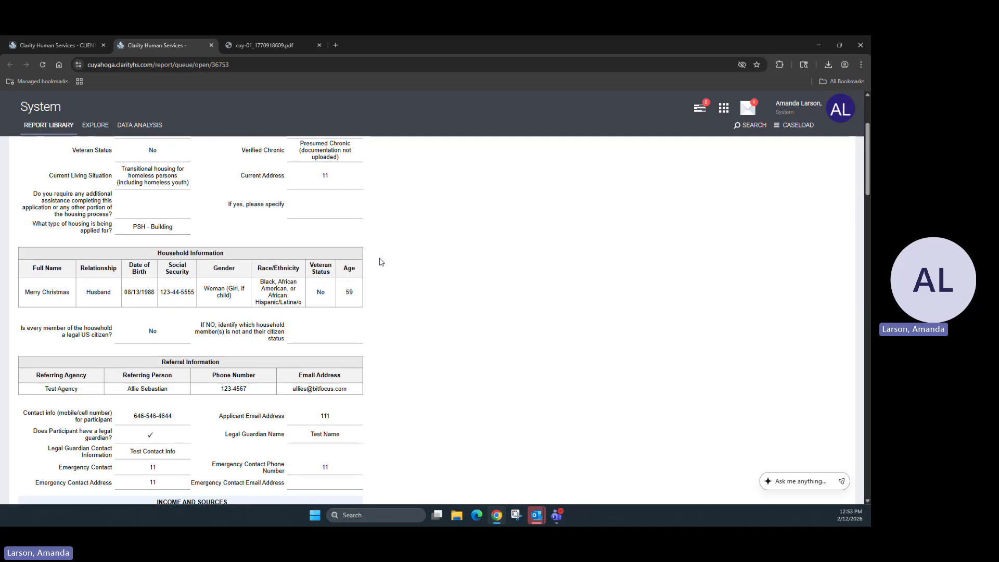
scroll(380, 261, down, 3)
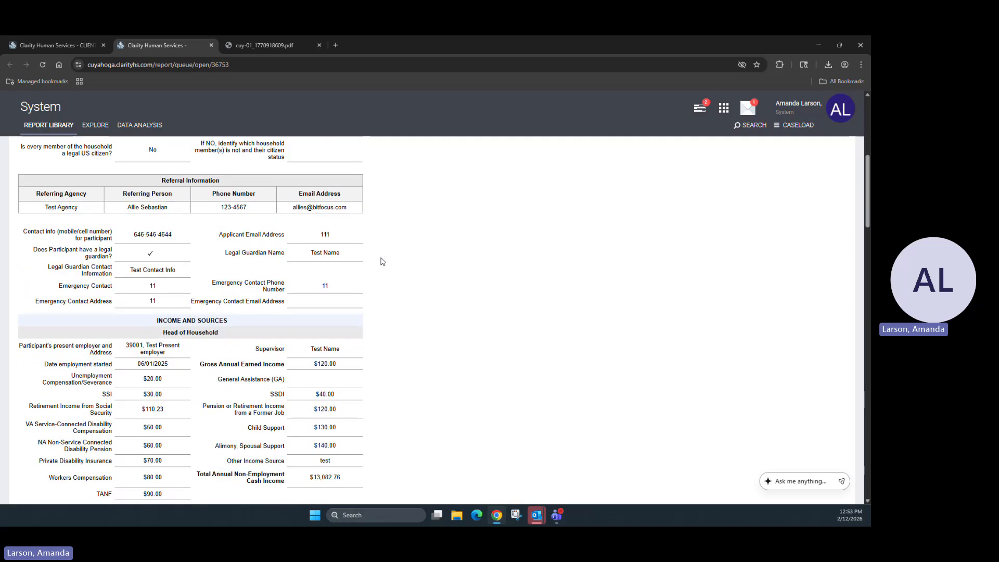
scroll(382, 260, down, 3)
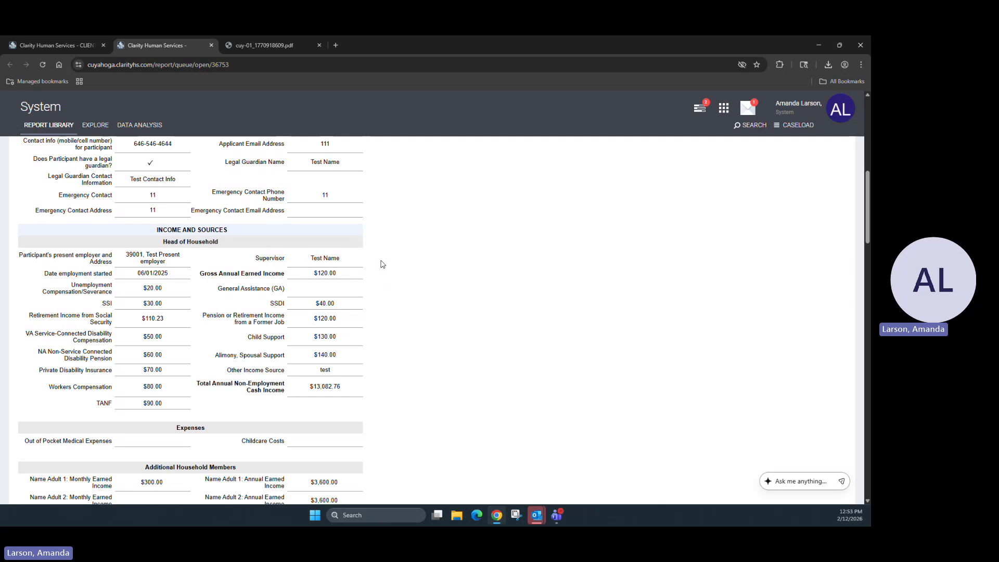
scroll(386, 260, down, 1)
scroll(386, 260, down, 6)
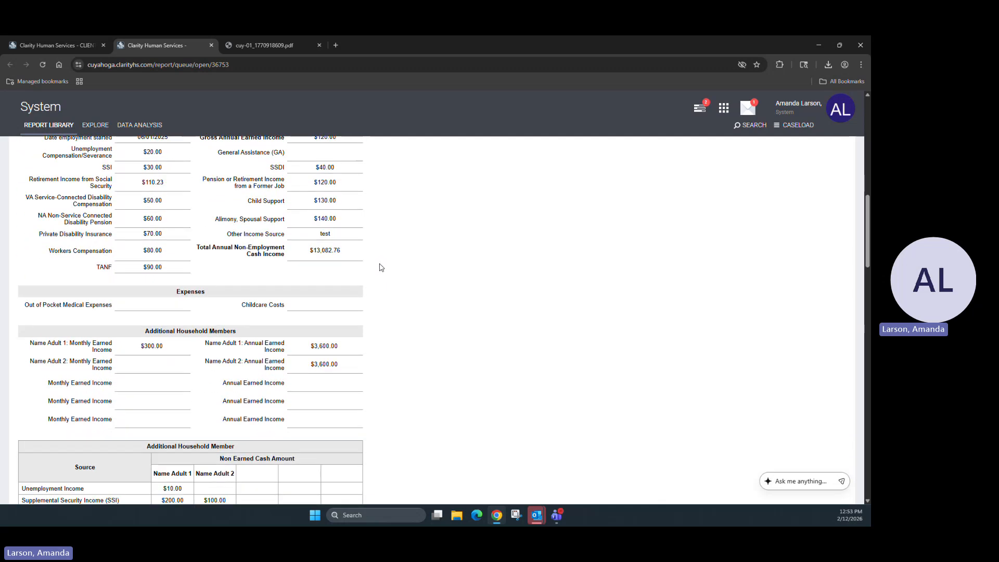
scroll(392, 269, down, 6)
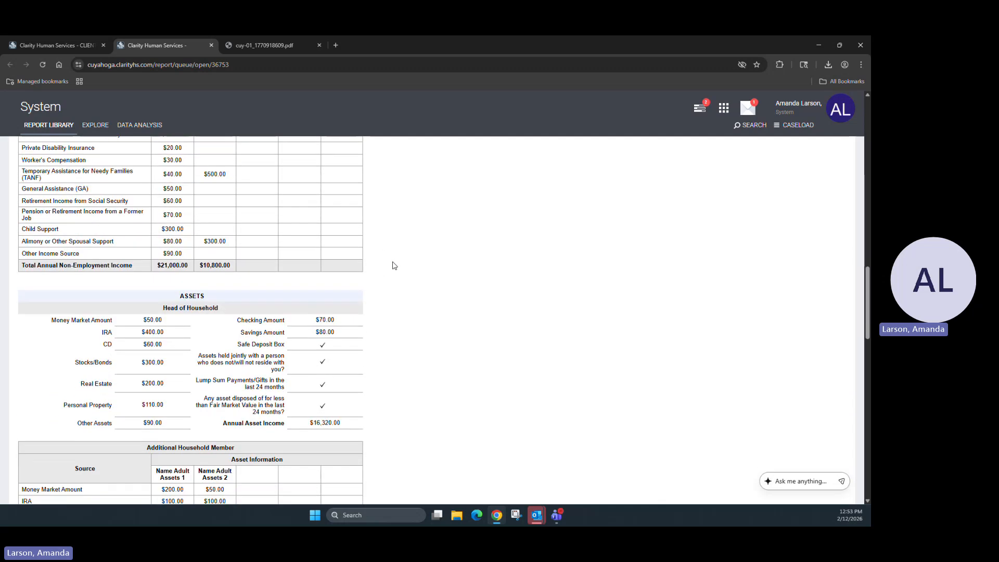
scroll(394, 265, down, 1)
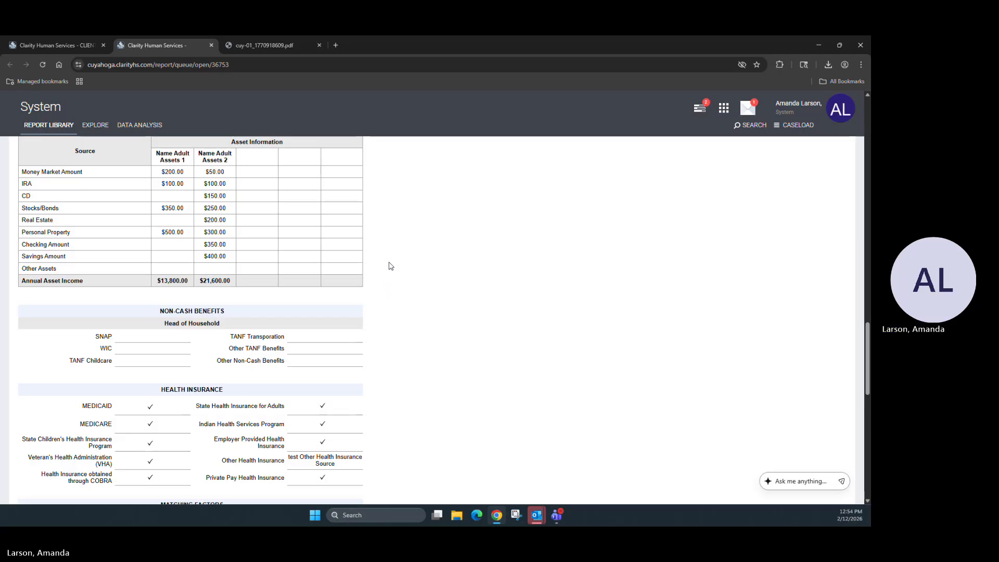
Step: Set the USHAP report's output format to PDF and look through the PDF version, cuy-01_1770918609.pdf
click(72, 48)
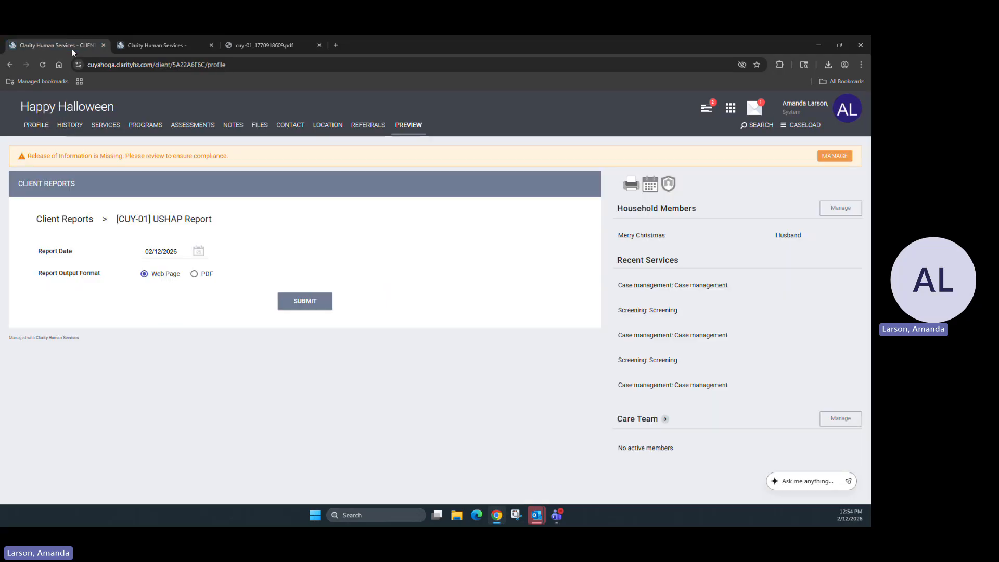
click(194, 275)
click(261, 46)
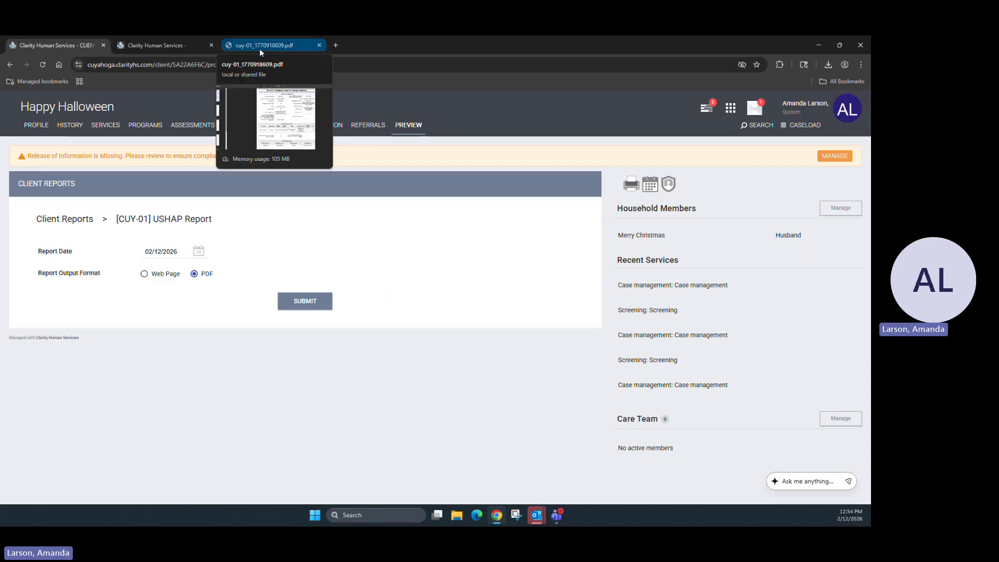
click(260, 48)
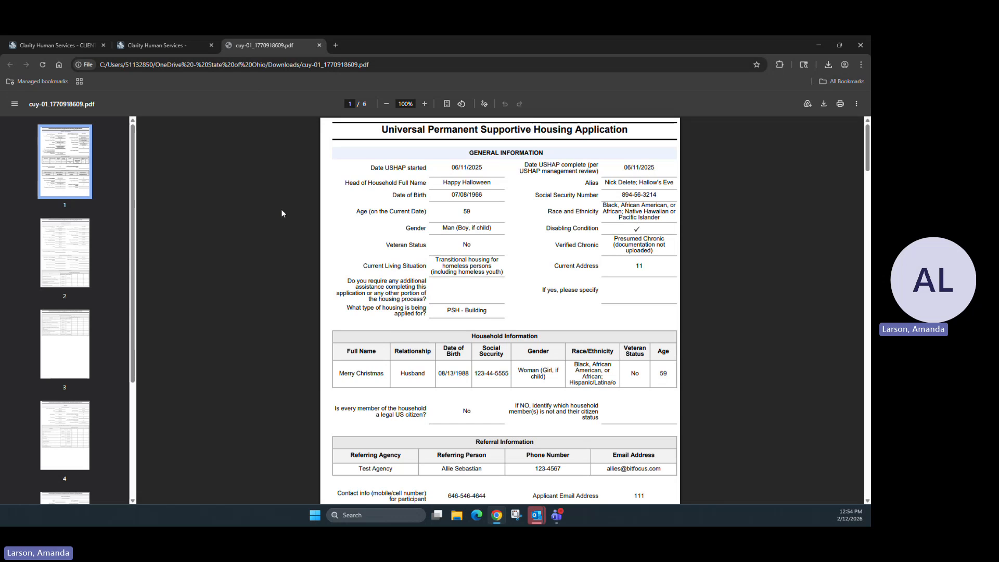
scroll(405, 260, down, 2)
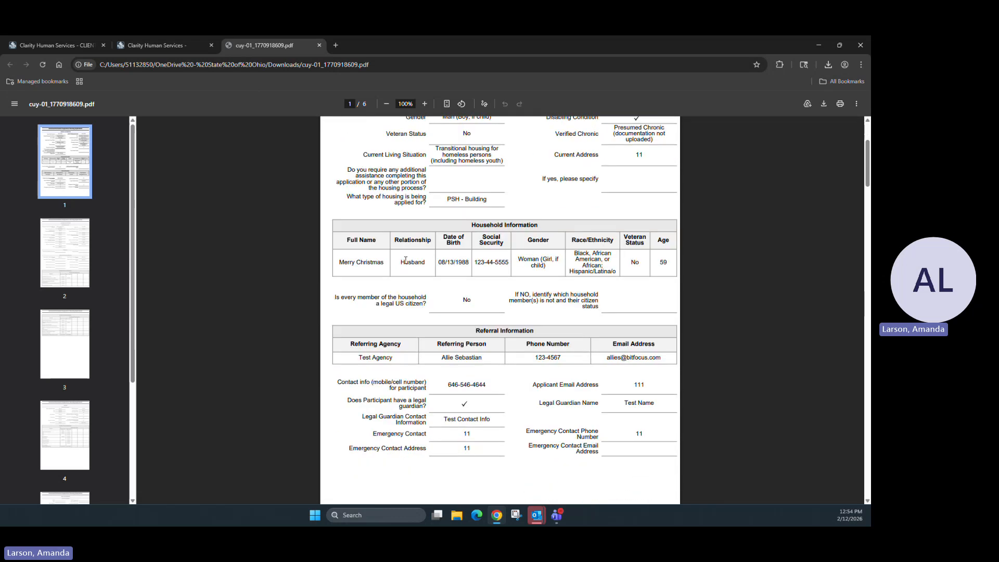
scroll(405, 260, down, 3)
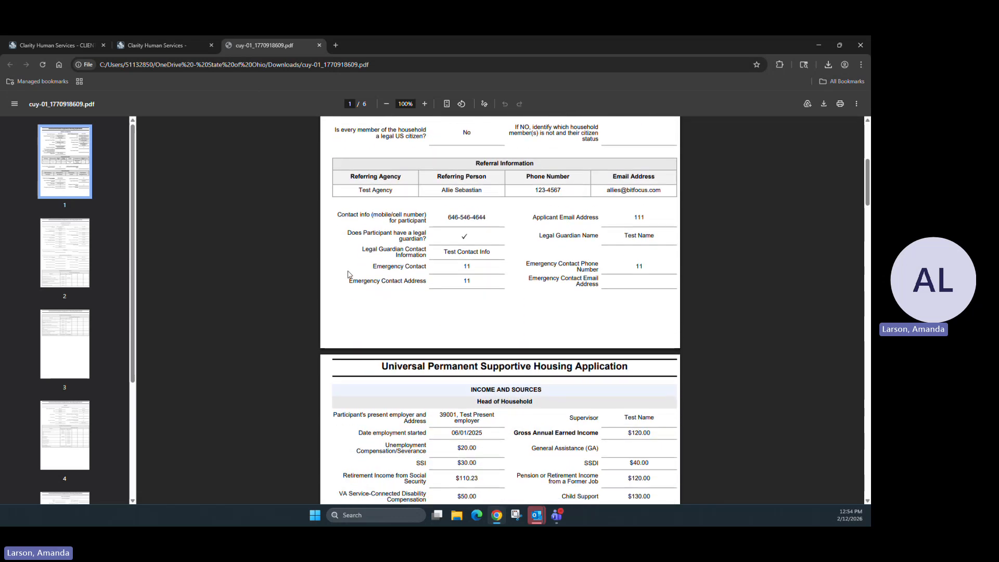
scroll(348, 274, down, 2)
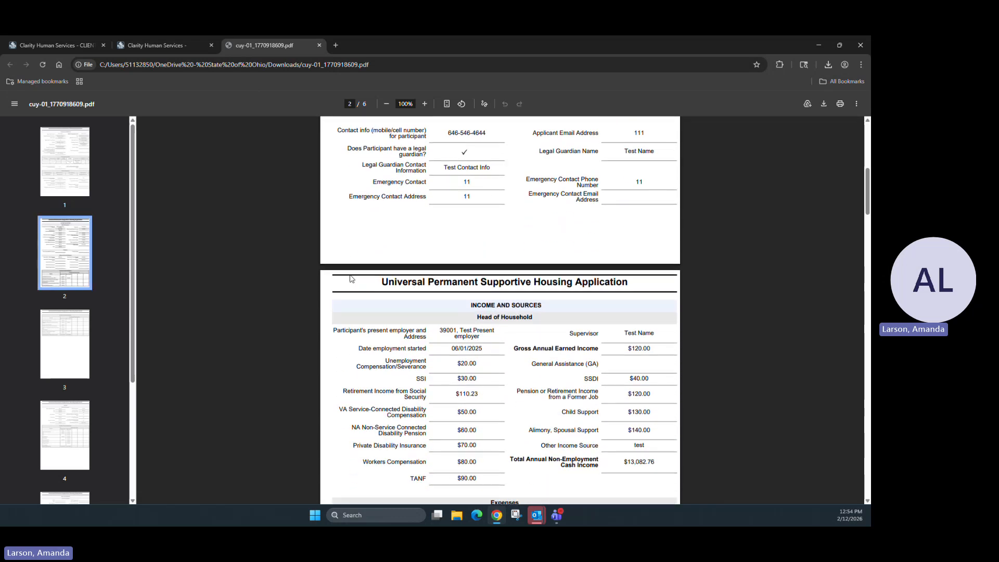
Step: Open the print preview of the USHAP PDF and close it without printing
click(841, 105)
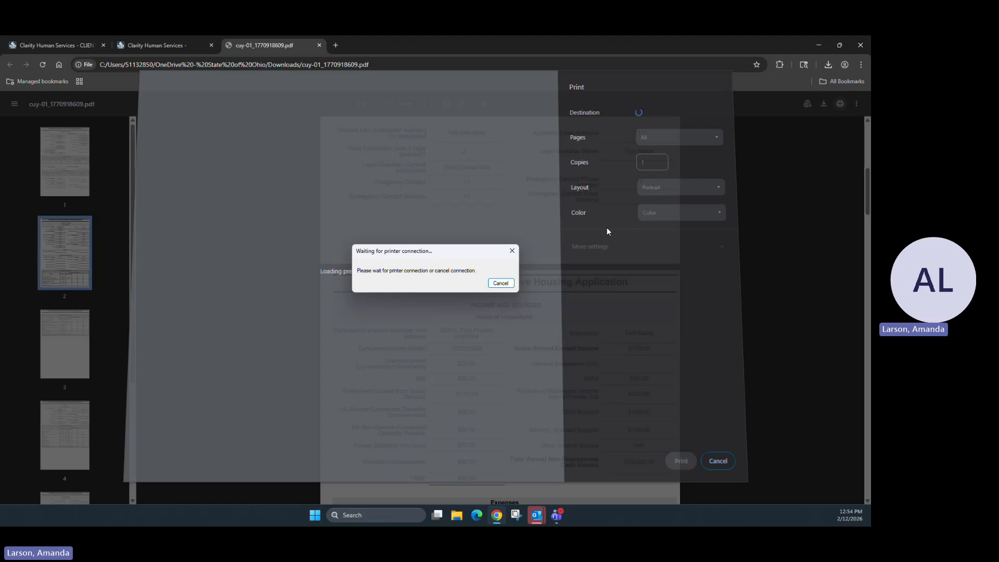
click(500, 284)
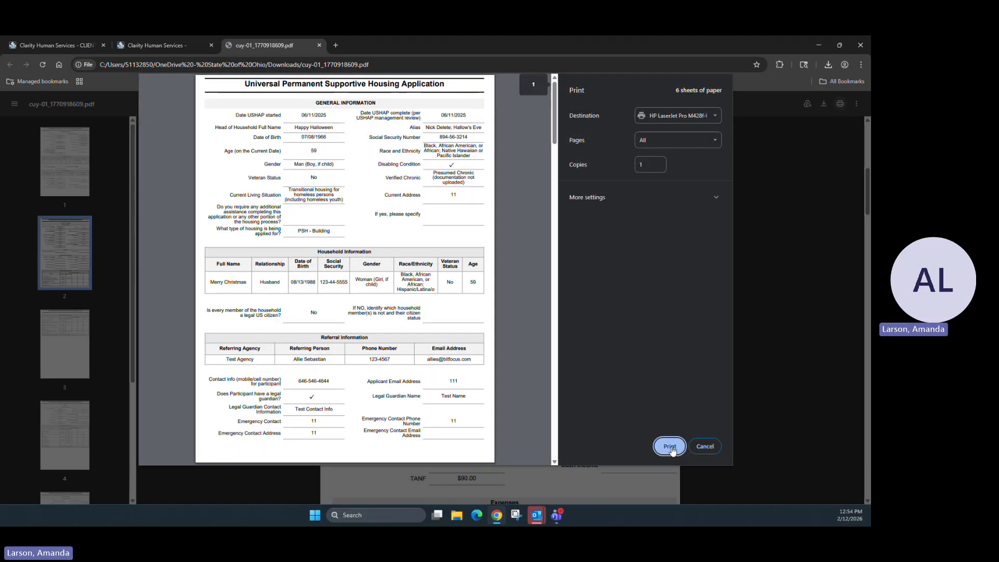
click(705, 446)
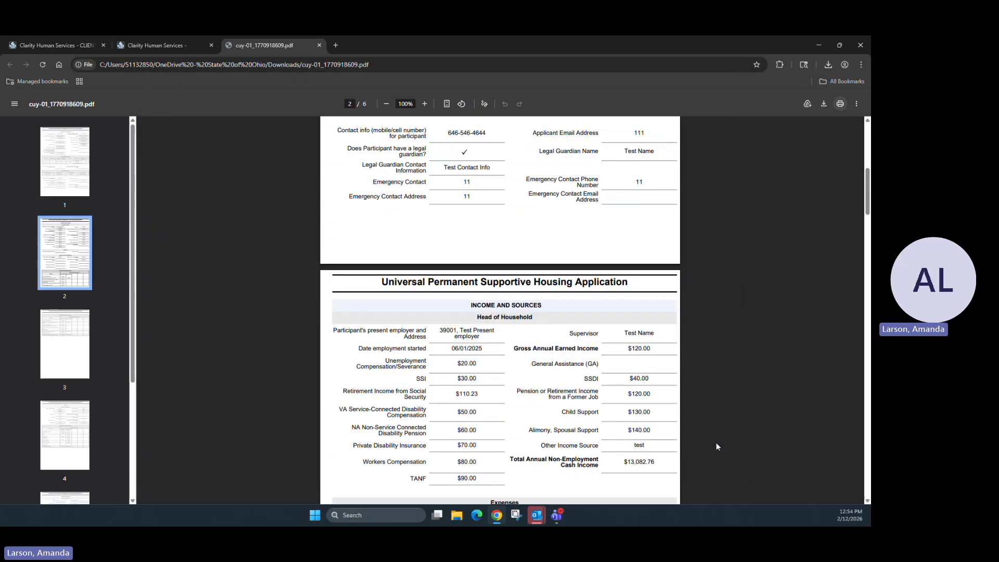
Step: Return to the client's record, open the client's files and look through the Client Forms list
click(78, 45)
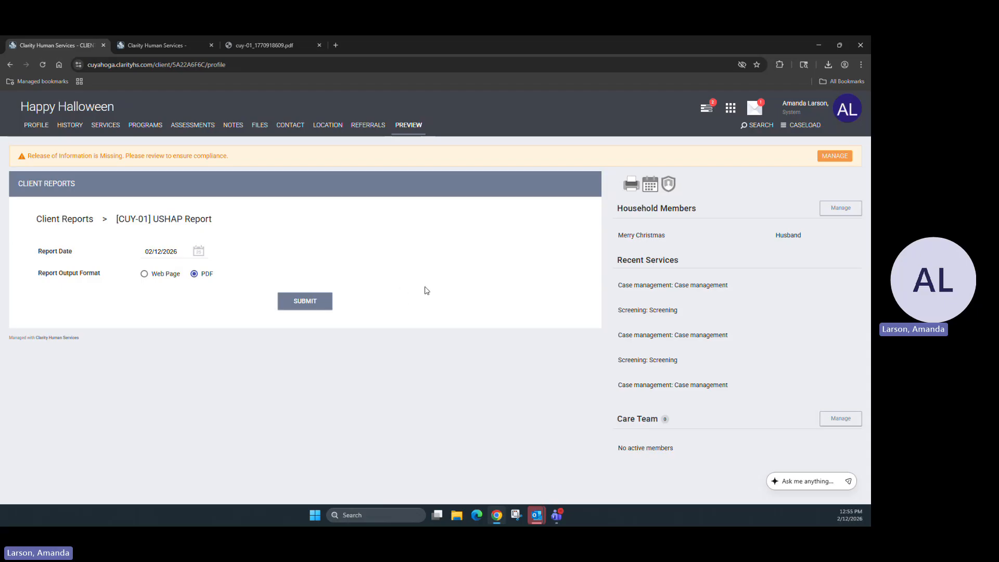
click(31, 127)
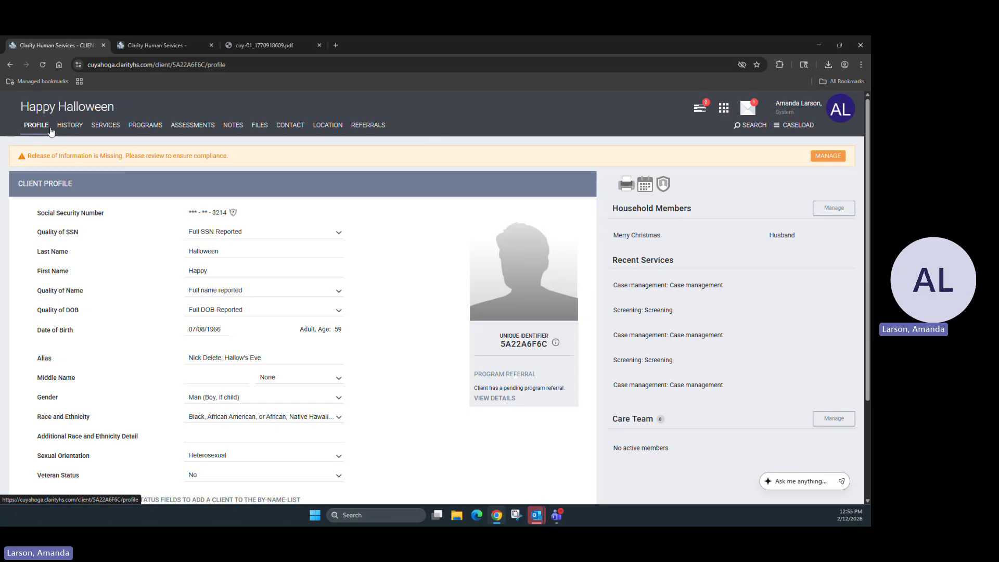
click(266, 131)
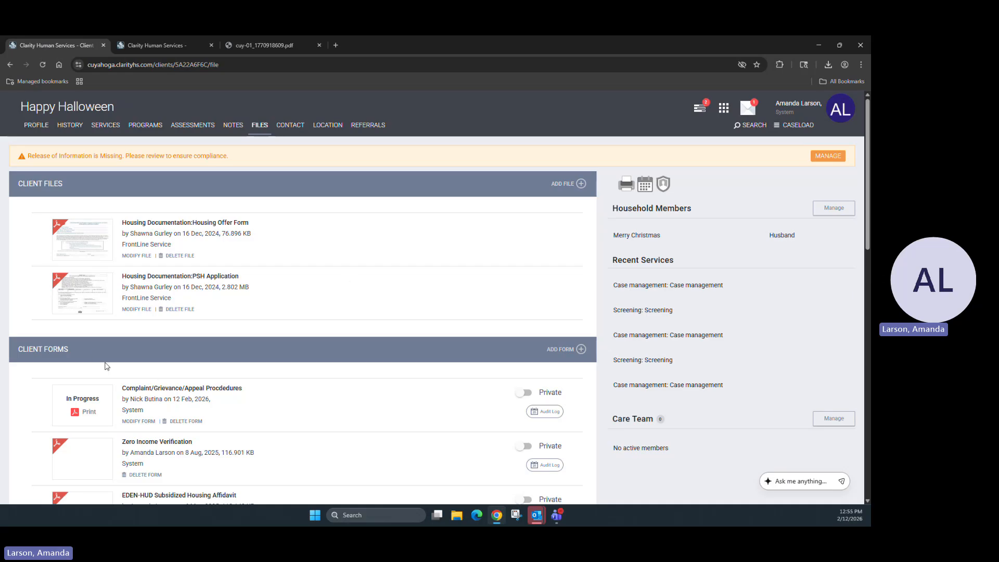
drag(19, 355, 81, 356)
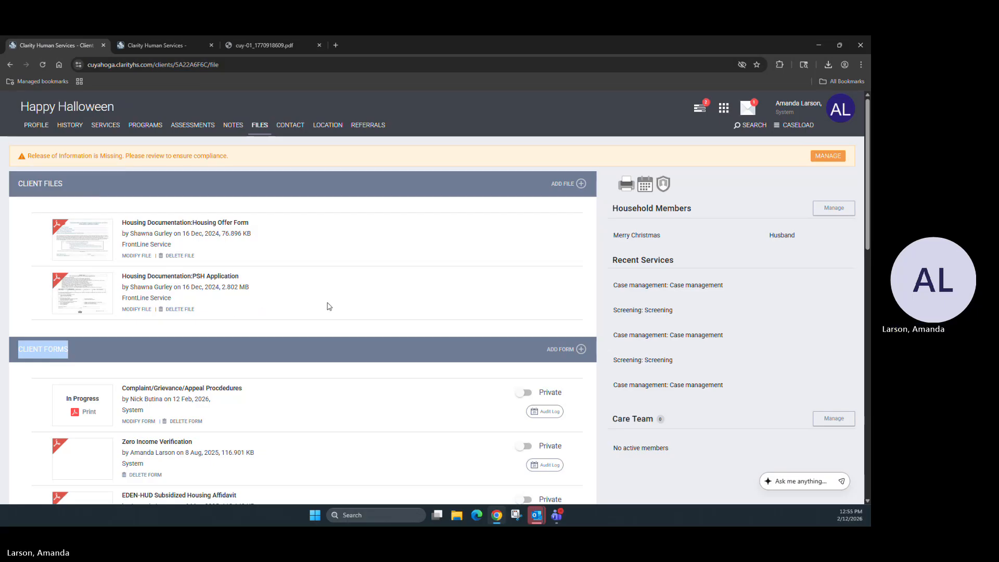
scroll(329, 307, down, 3)
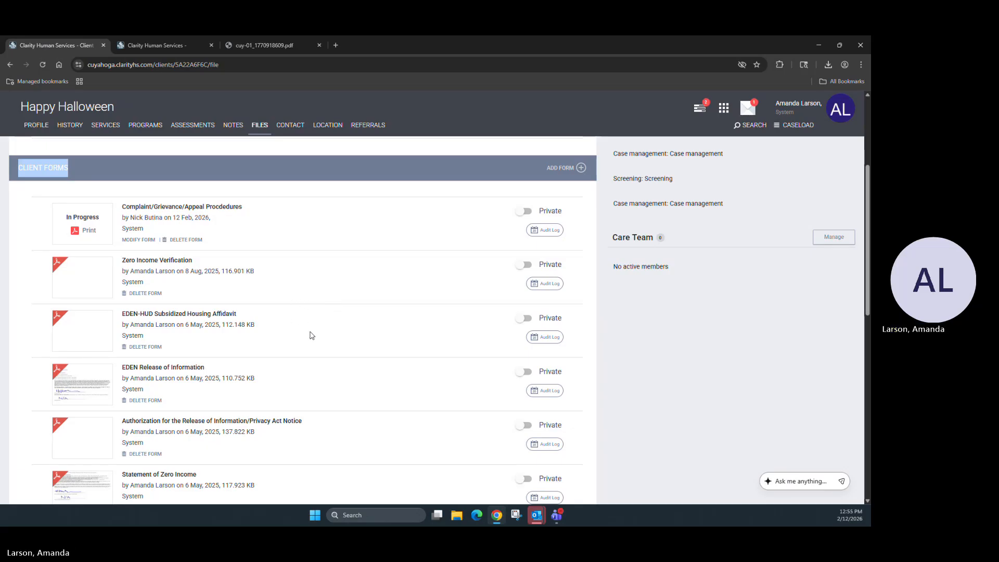
scroll(311, 335, down, 1)
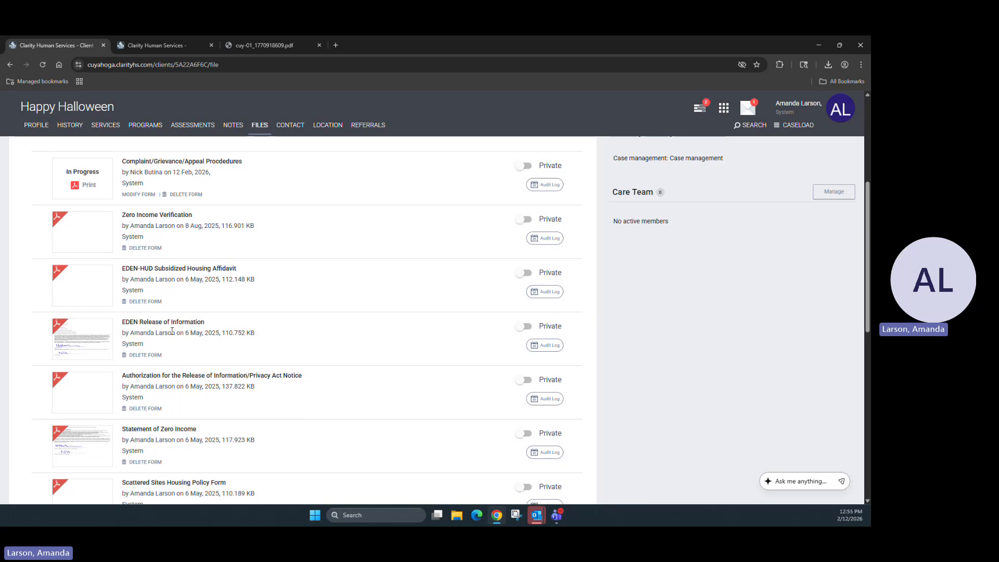
scroll(150, 296, up, 1)
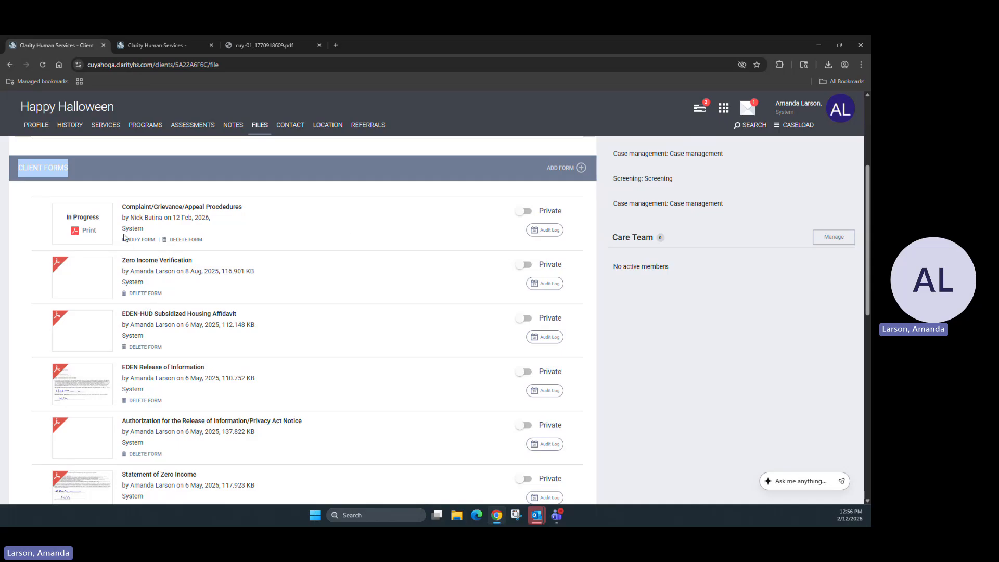
click(114, 222)
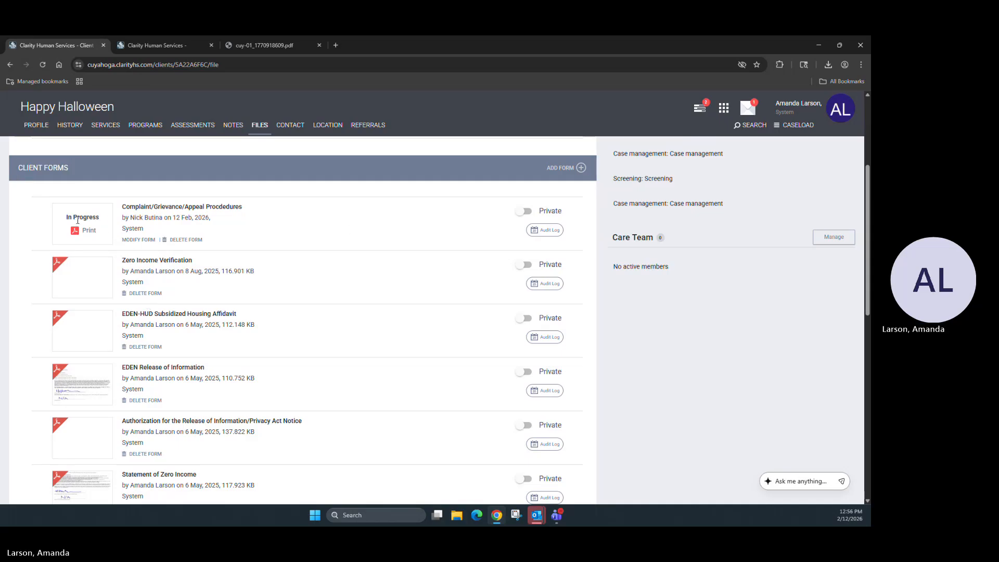
Step: Download the full Zero Income Verification form with embedded scripts and open the downloaded PDF
click(81, 268)
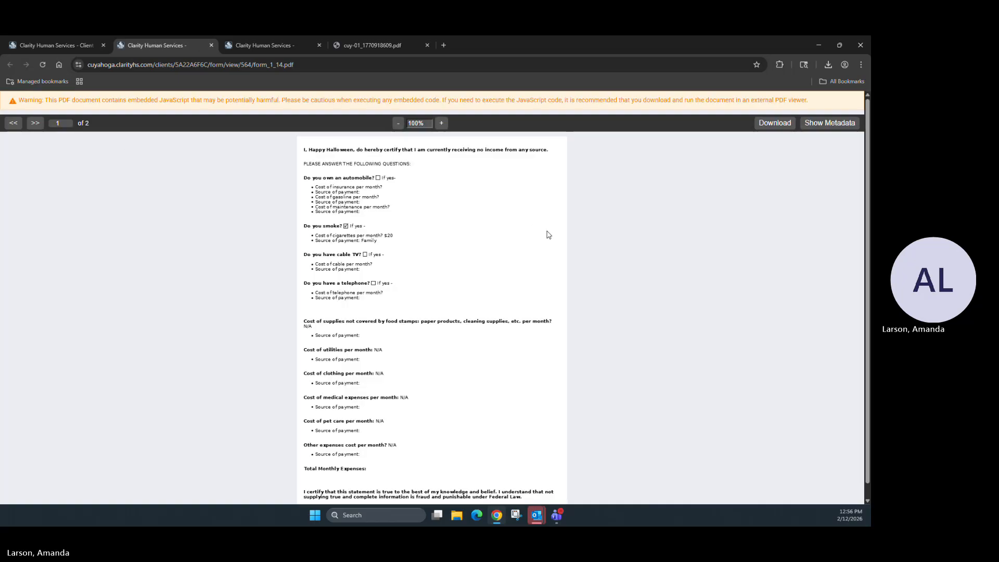
scroll(549, 234, down, 1)
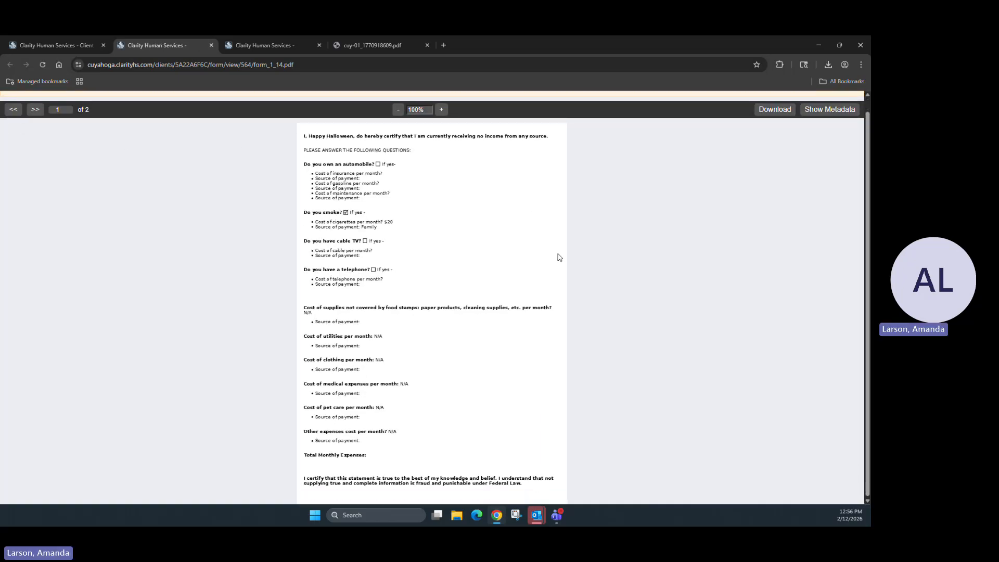
click(774, 110)
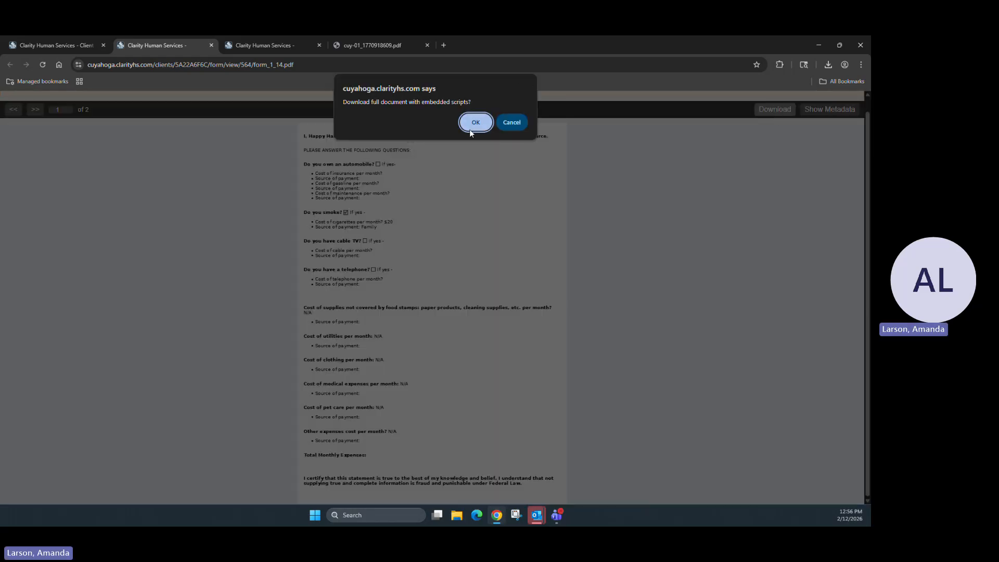
click(471, 128)
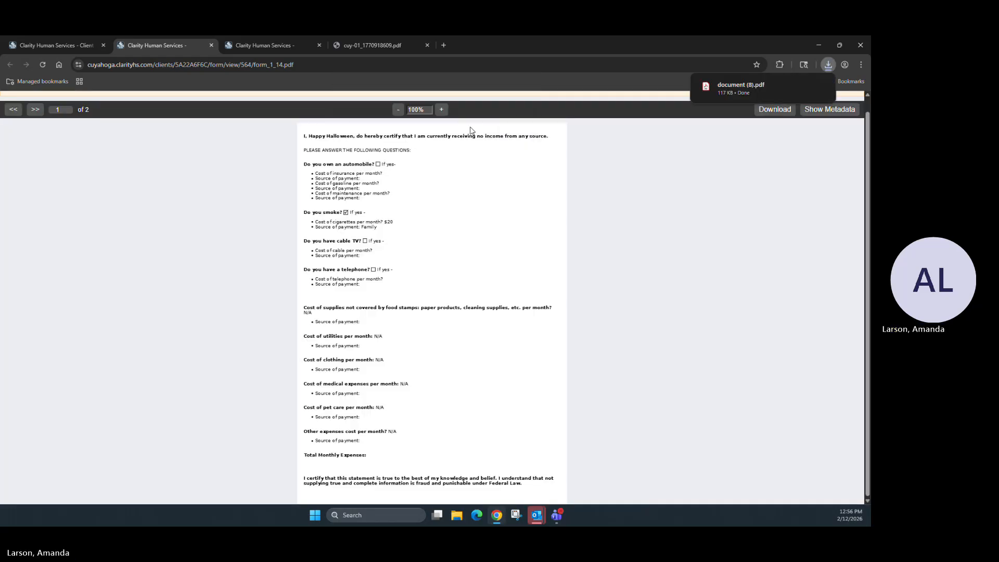
mouse_move(752, 97)
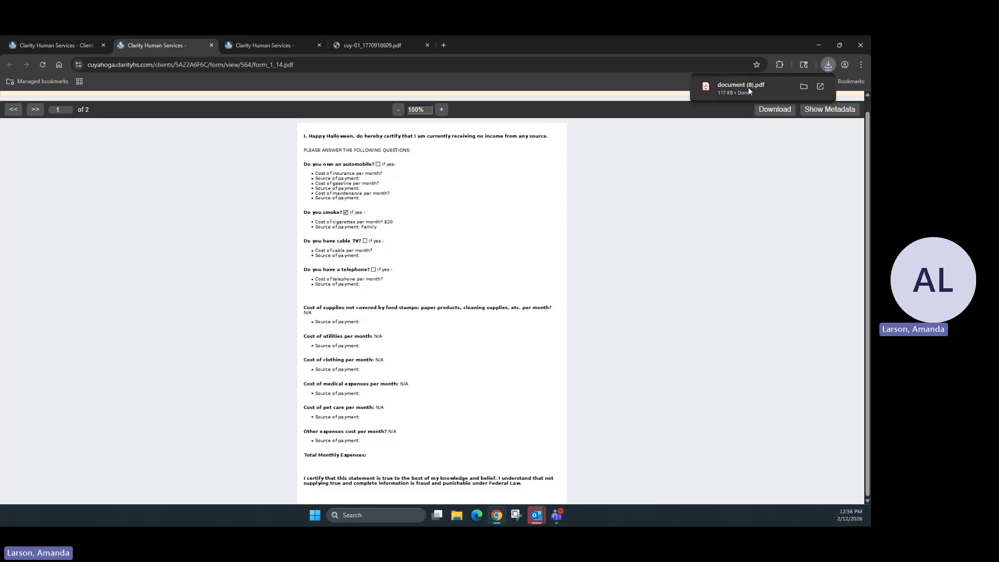
click(748, 91)
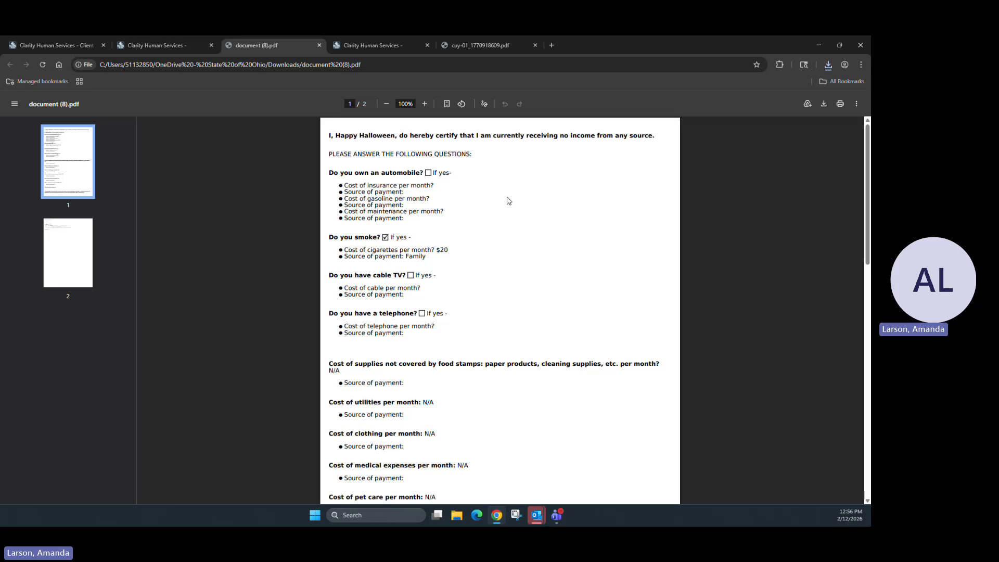
Step: Look through the downloaded Zero Income Verification PDF, open its print preview and close it without printing
scroll(509, 232, down, 3)
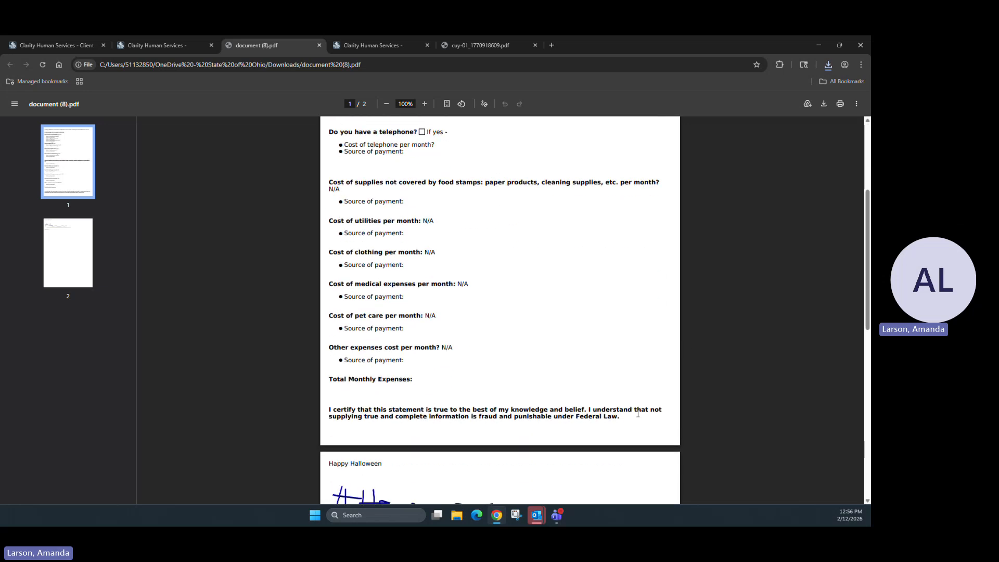
click(840, 105)
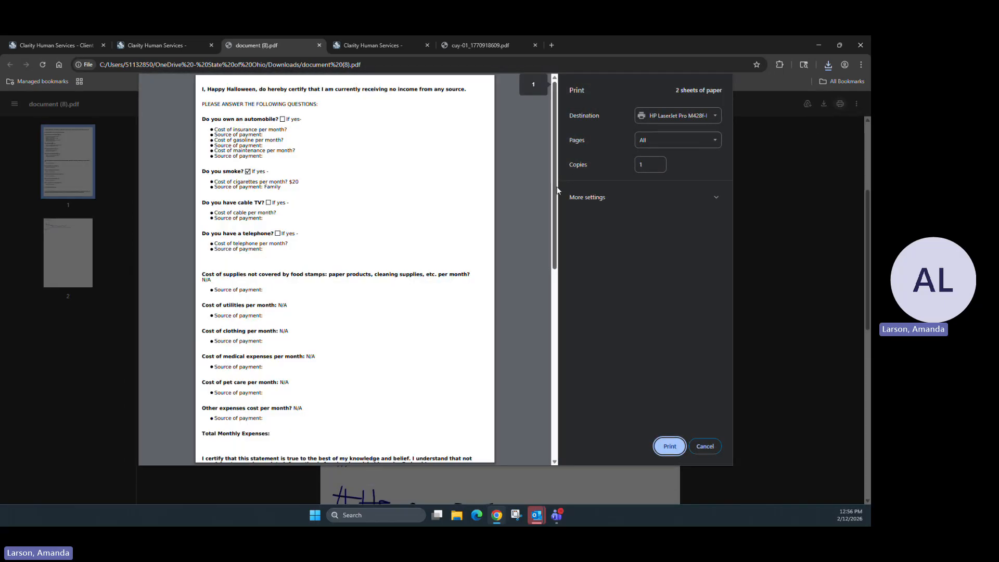
click(704, 447)
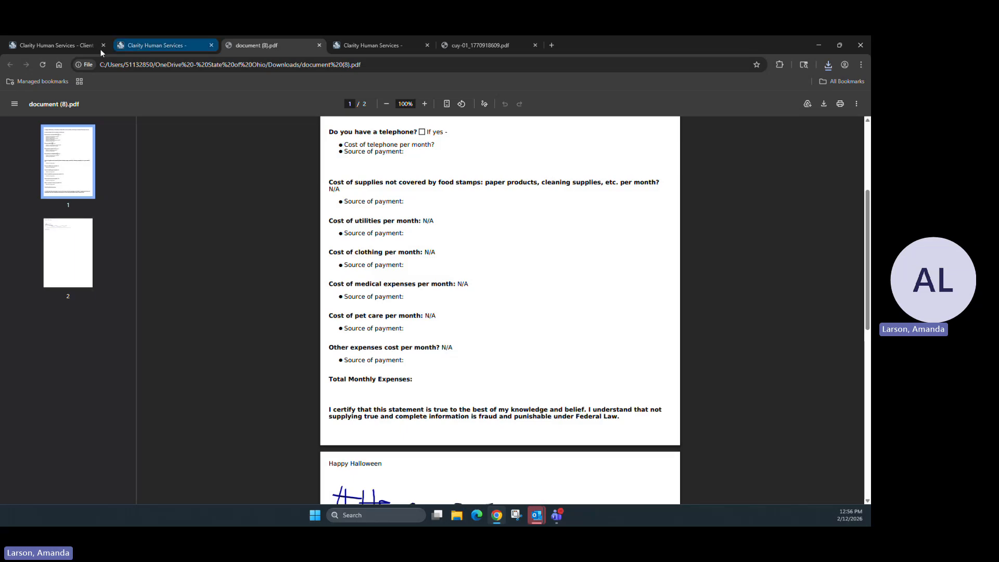
Step: Return to the client's files and open the EDEN-HUD Subsidized Housing Affidavit form
click(79, 49)
scroll(202, 354, down, 3)
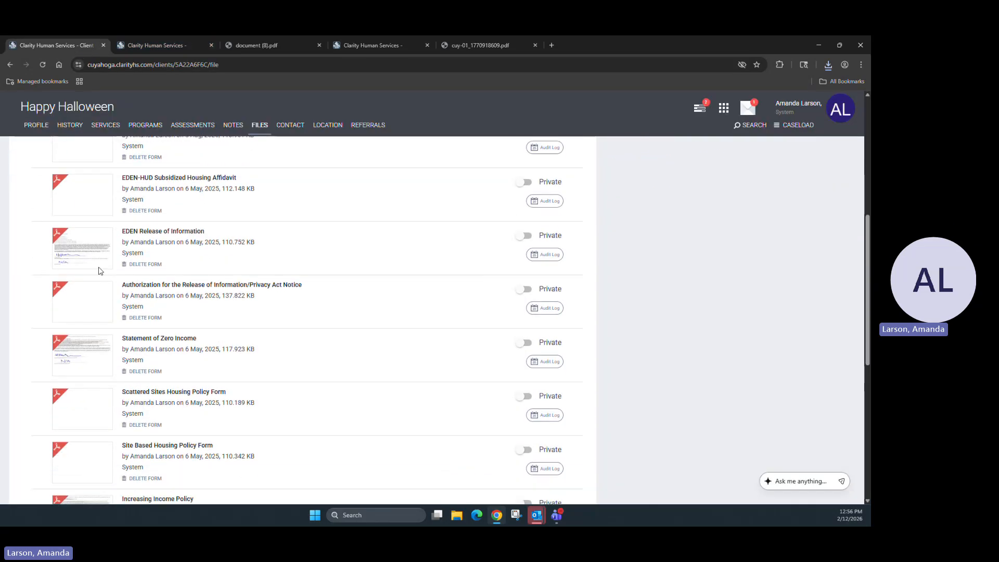
click(93, 197)
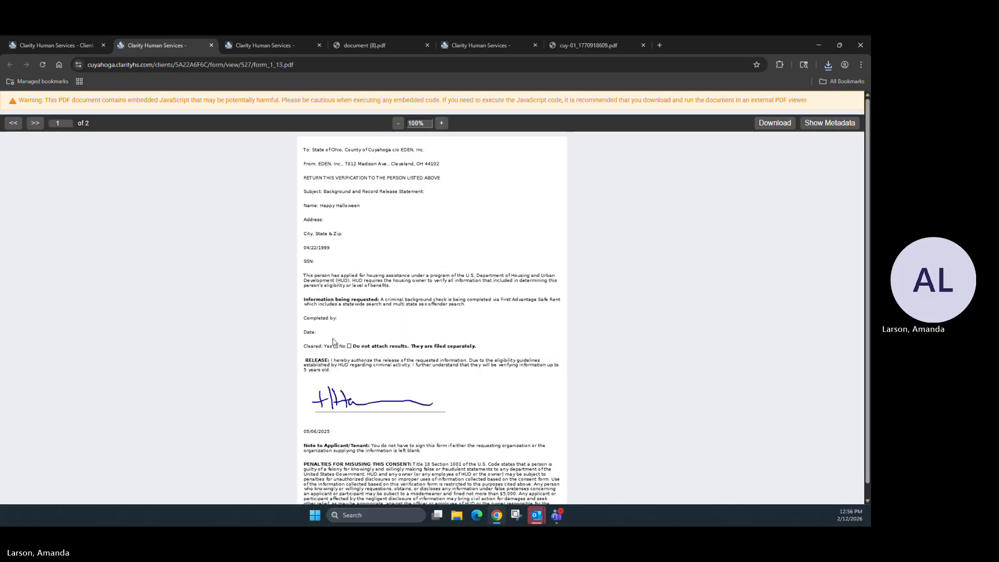
Step: Download the opened EDEN-HUD form and open the downloaded PDF, document (9).pdf
click(775, 124)
click(474, 123)
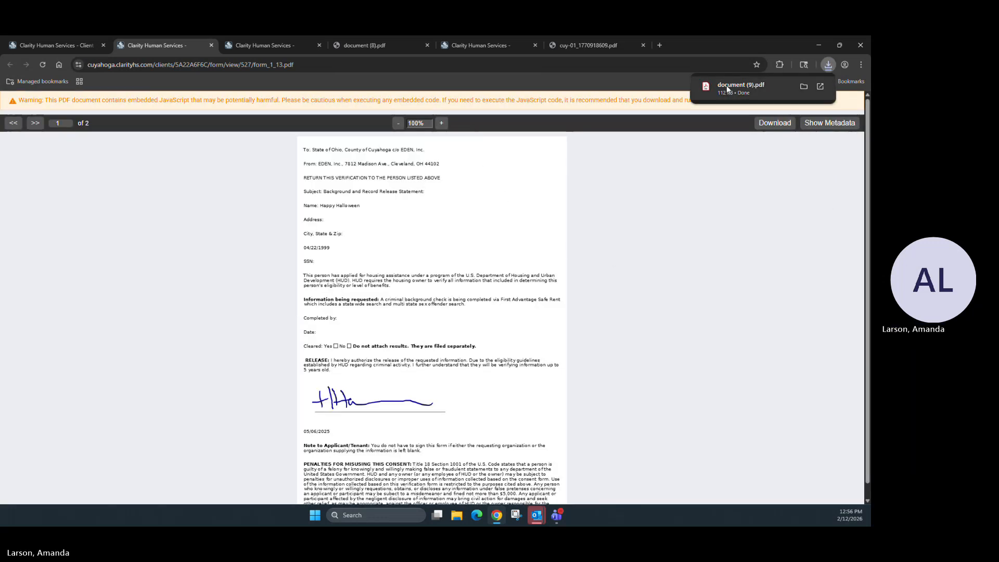
click(730, 92)
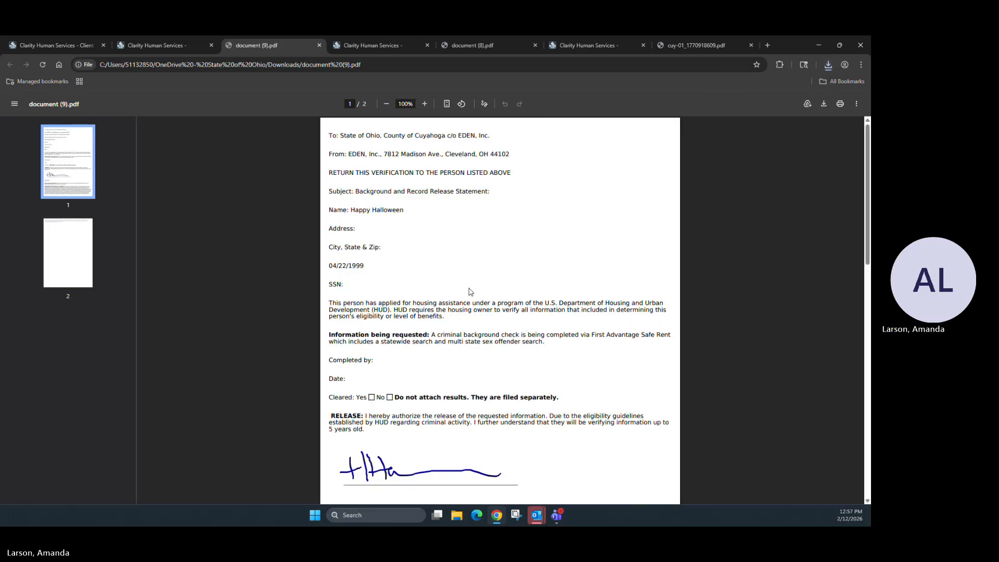
Step: Check document (9).pdf and its print preview, and return to the client's files list without printing
scroll(470, 287, down, 1)
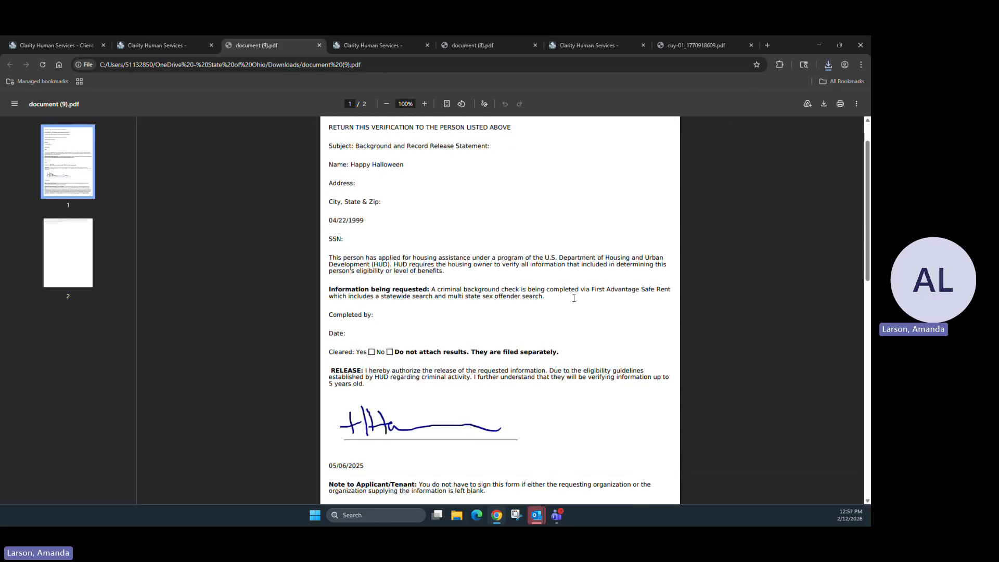
click(839, 105)
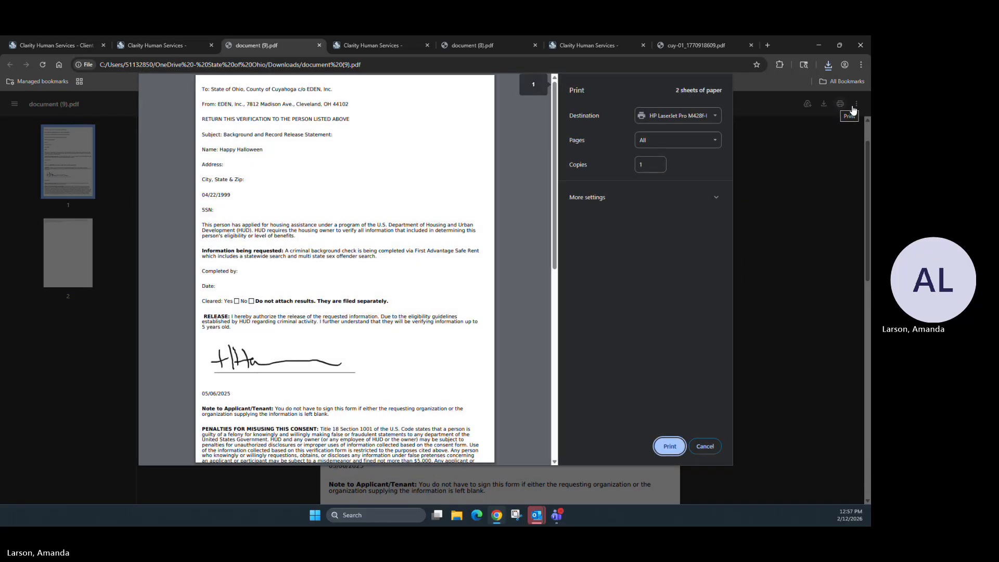
click(64, 43)
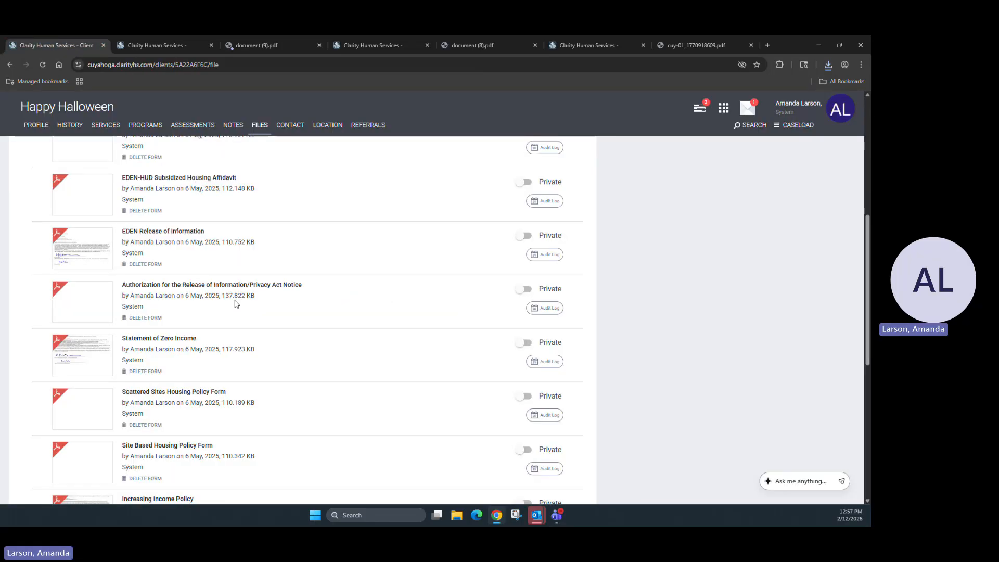